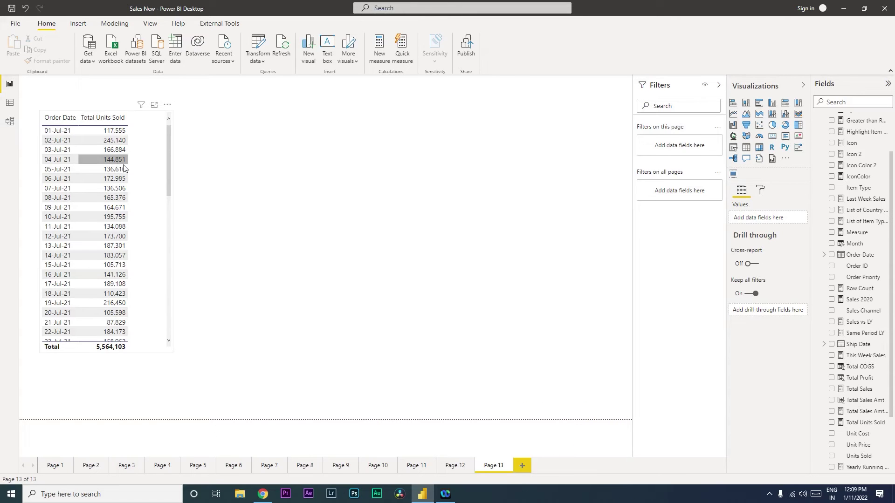
Collapse the 50000 Sales Records field list, then switch to YouTube Studio in Chrome.
scroll(872, 221, "up", 2)
left_click(820, 118)
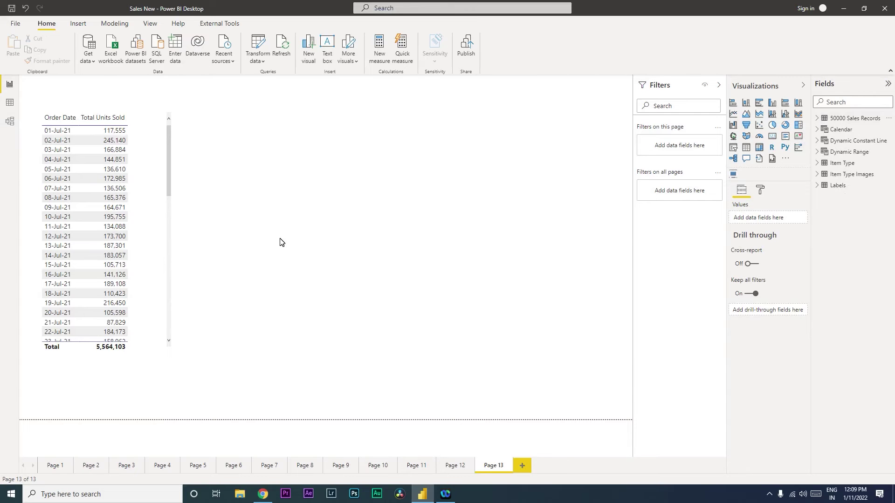
key("alt+Tab")
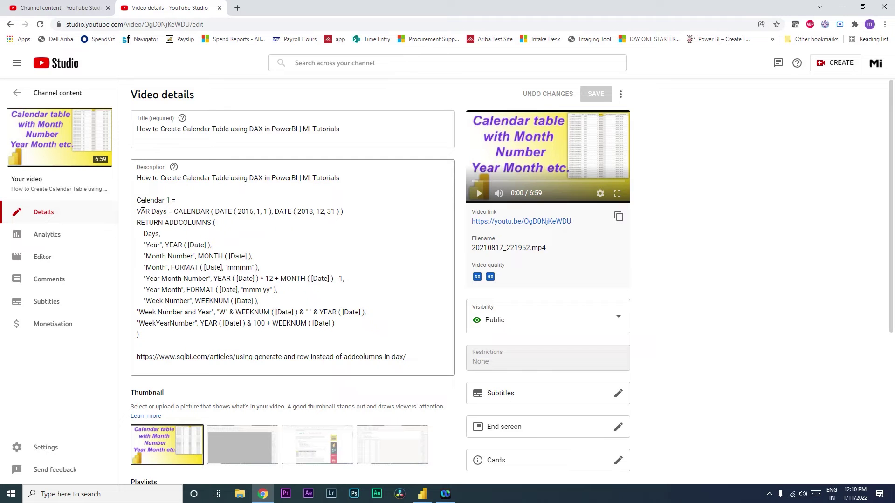
Copy the Calendar table DAX code from the video description and return to Power BI.
left_click_drag(136, 201, 170, 335)
key("ctrl+c")
key("alt+Tab")
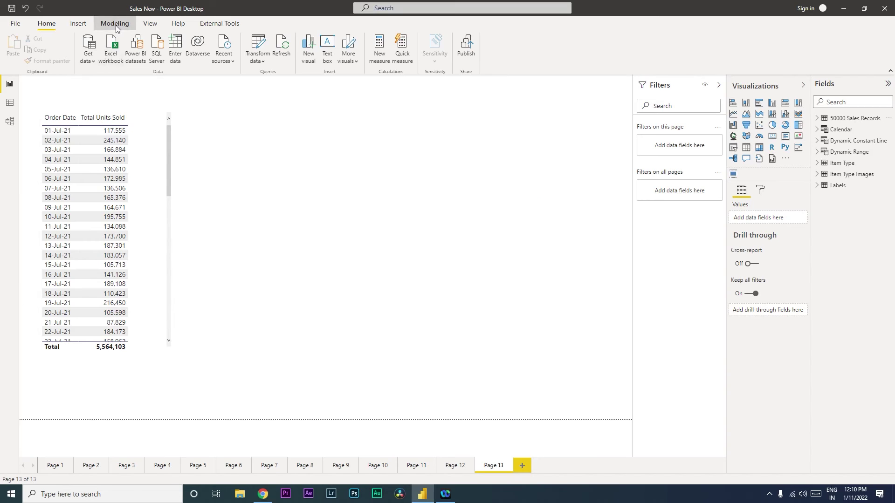
Paste the Calendar DAX into a trial new table, discard it, and view the existing Calendar formula.
left_click(114, 23)
left_click(120, 55)
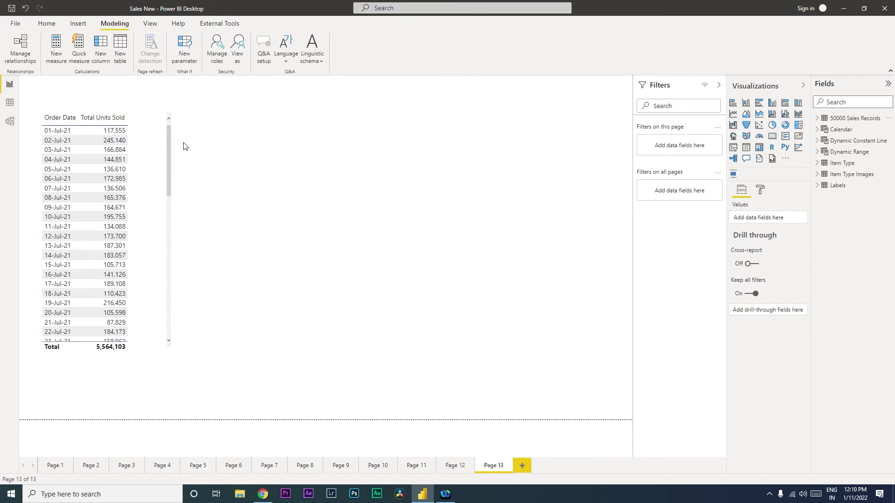
key("ctrl+v")
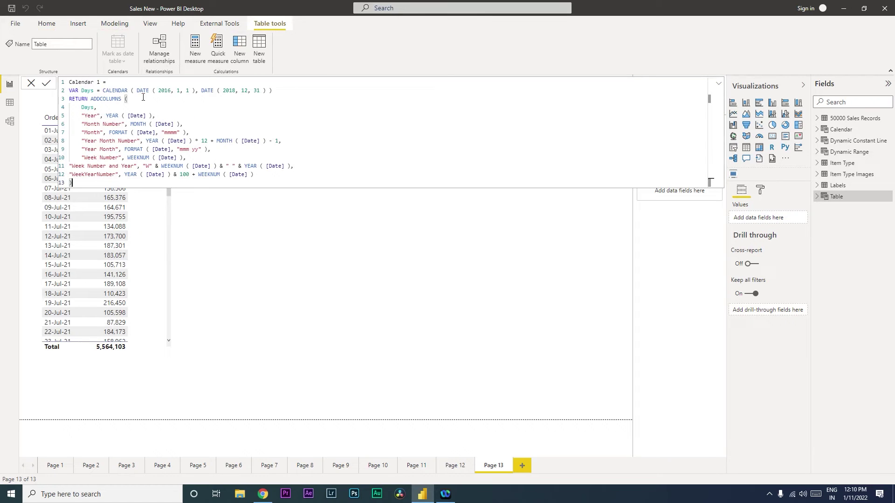
left_click_drag(137, 93, 196, 97)
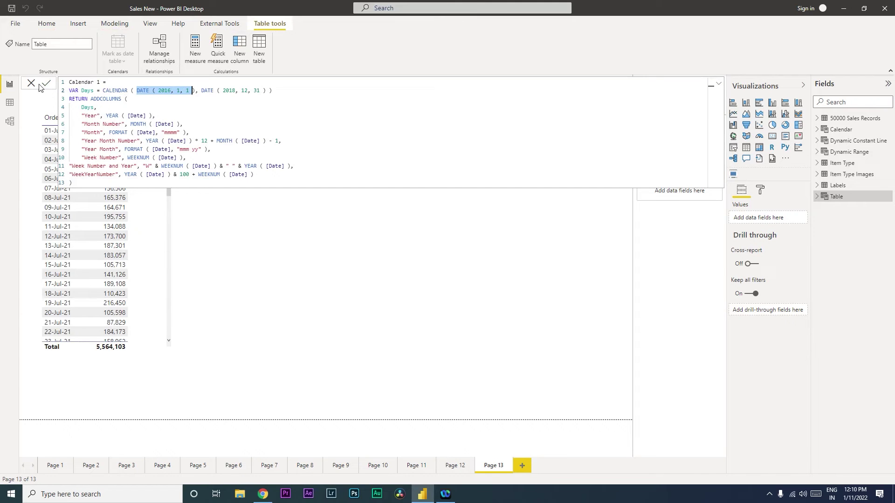
key("Return")
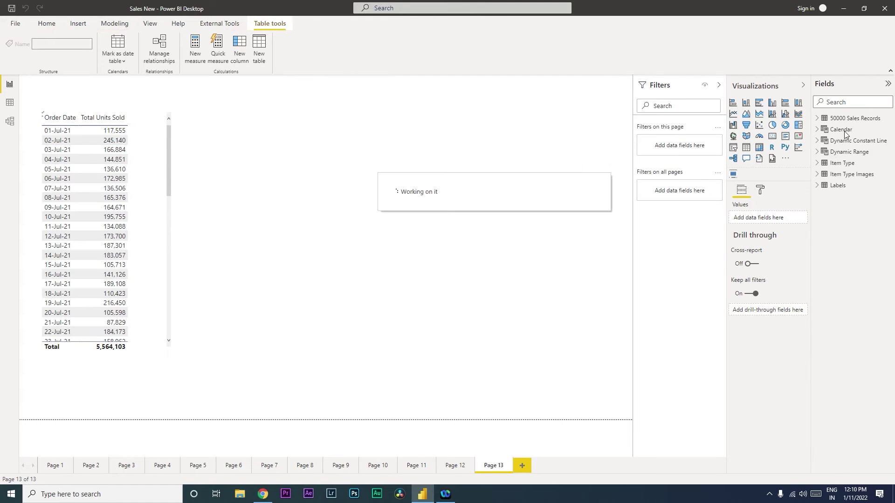
left_click(842, 130)
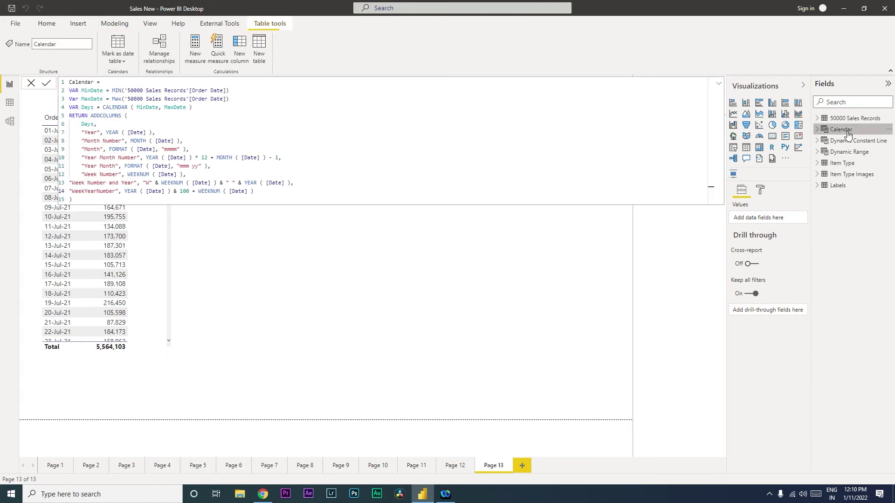
Review the MinDate and MaxDate variables and commit the Calendar table formula.
double_click(85, 95)
left_click_drag(82, 101, 103, 102)
key("Return")
left_click(10, 122)
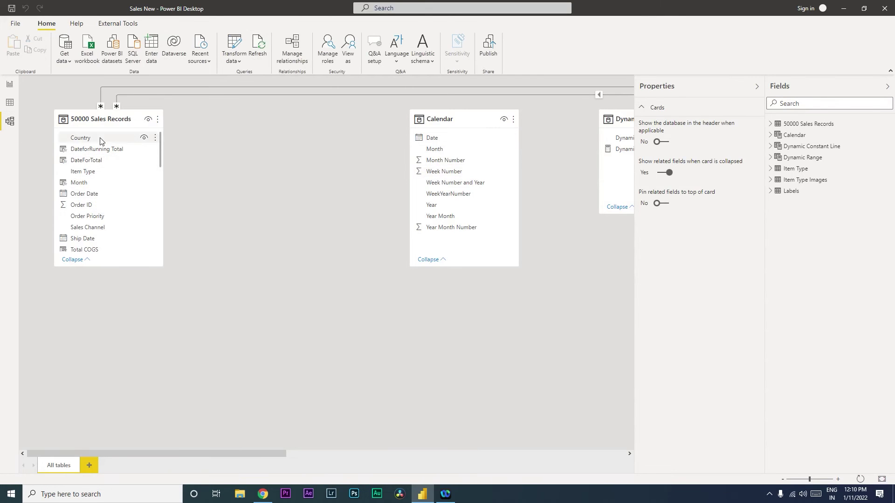
Relate Calendar[Date] to '50000 Sales Records'[Order Date] in the model diagram.
left_click_drag(454, 137, 109, 198)
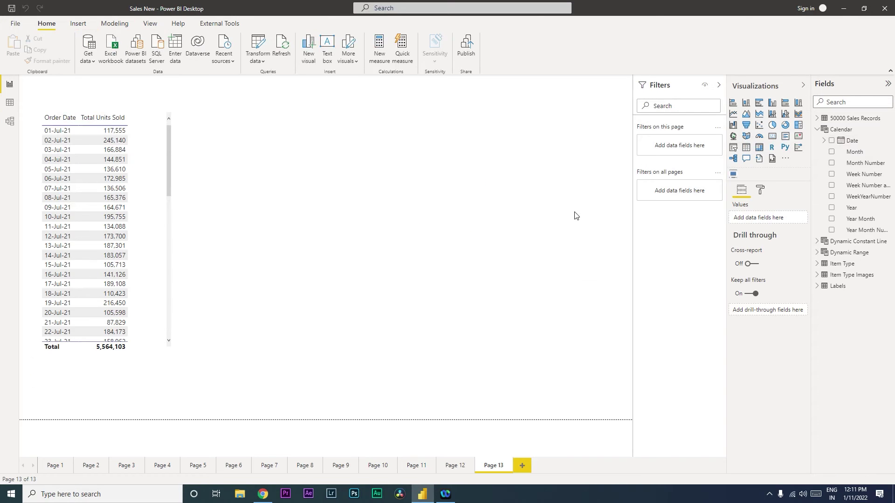
Format the Calendar Date column as dd-mmm-yy (14-Mar-01).
left_click(856, 145)
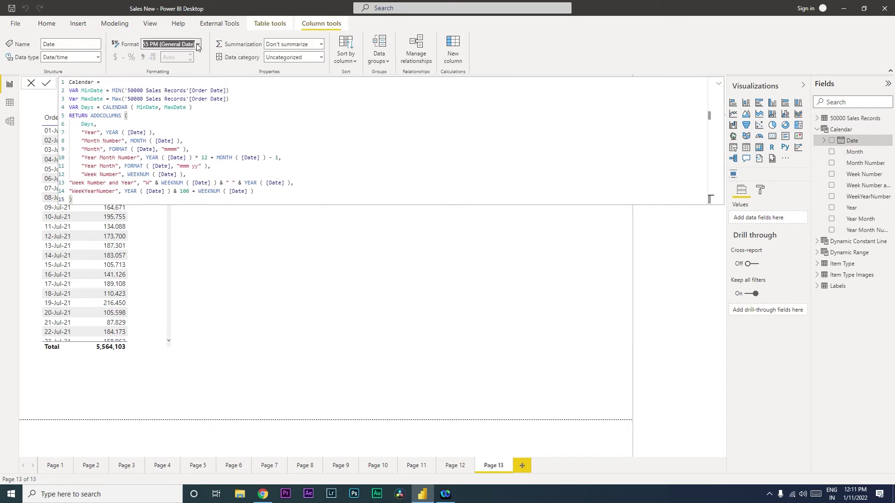
left_click(195, 44)
left_click(186, 276)
left_click(559, 185)
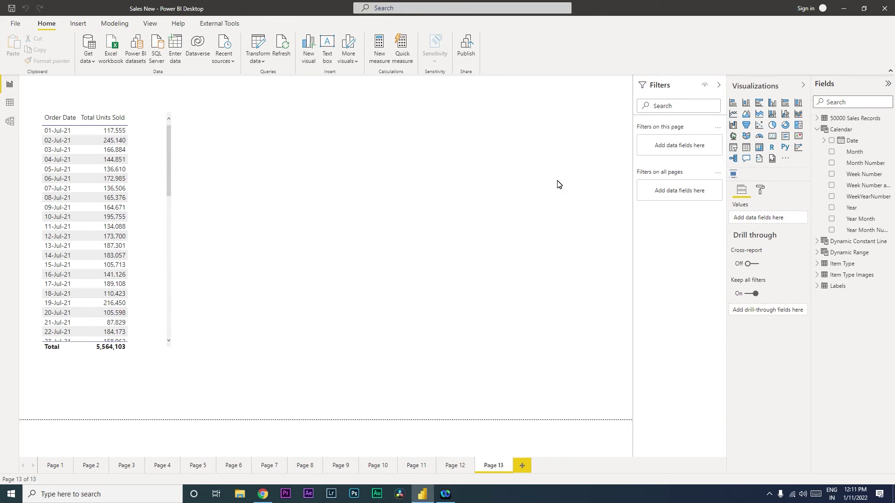
Create a Cumulative Total = CALCULATE() measure in 50000 Sales Records, checking the Total Units Sold formula.
left_click(888, 119)
left_click(835, 125)
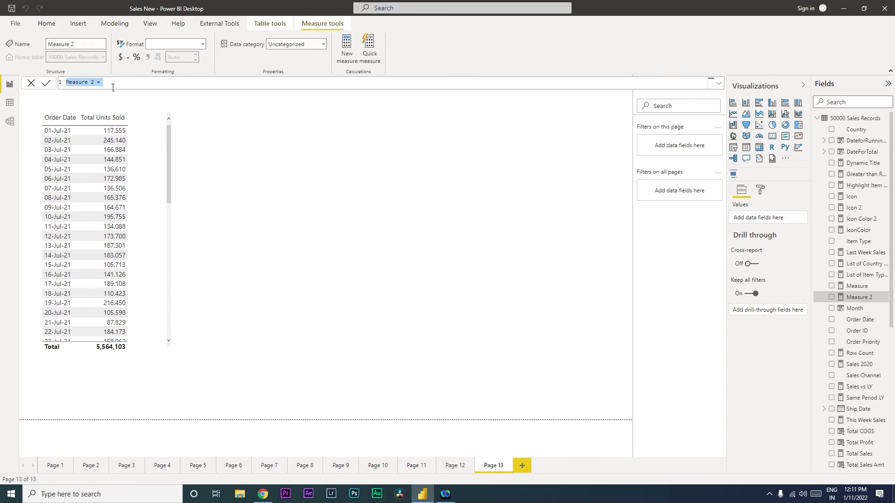
type("Cumulati")
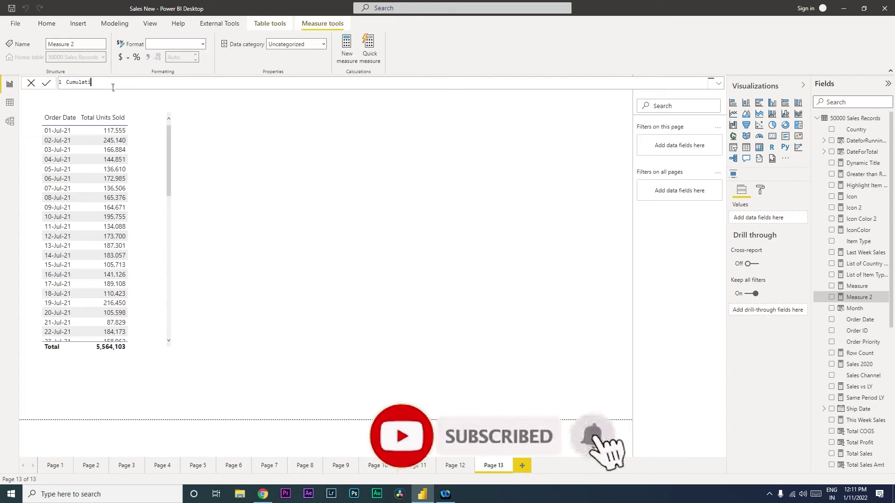
type("ve Total")
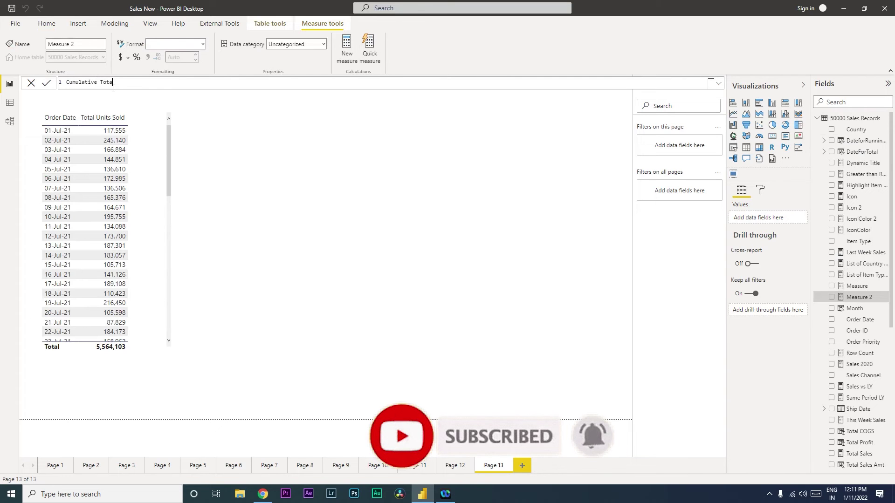
type(" = CALCULATE(")
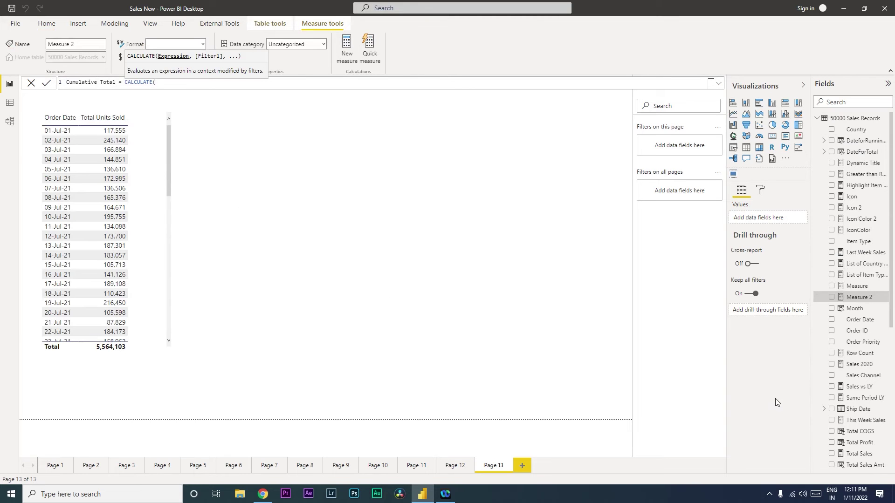
key("Return")
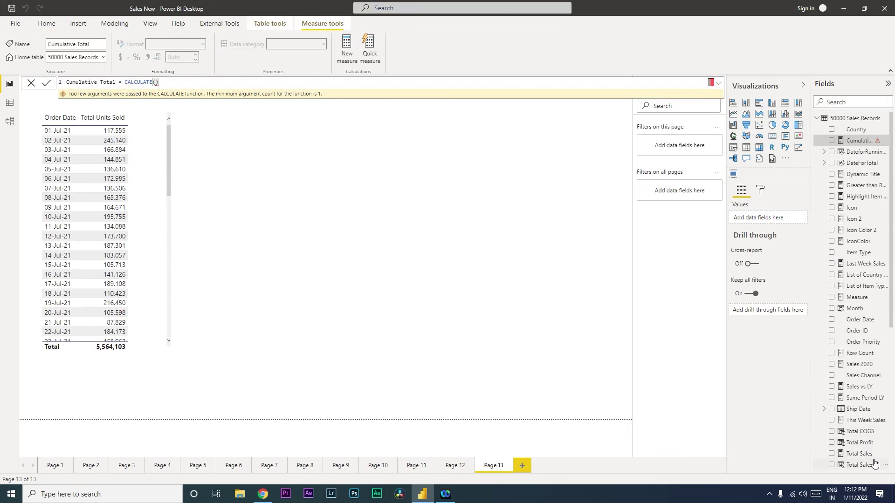
scroll(868, 438, "down", 4)
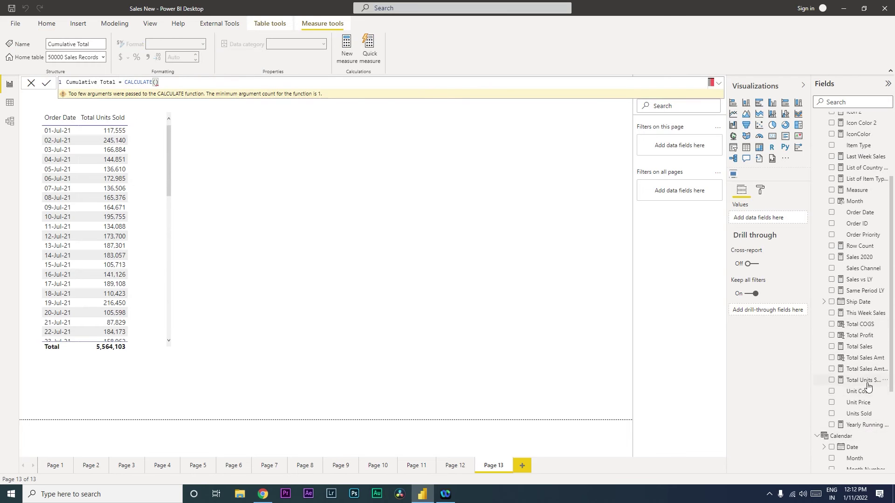
left_click(863, 380)
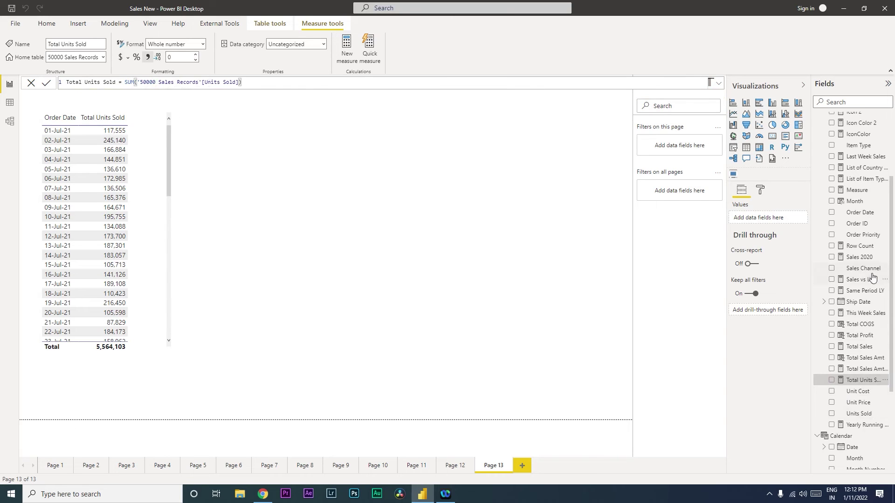
scroll(872, 277, "up", 4)
left_click(862, 140)
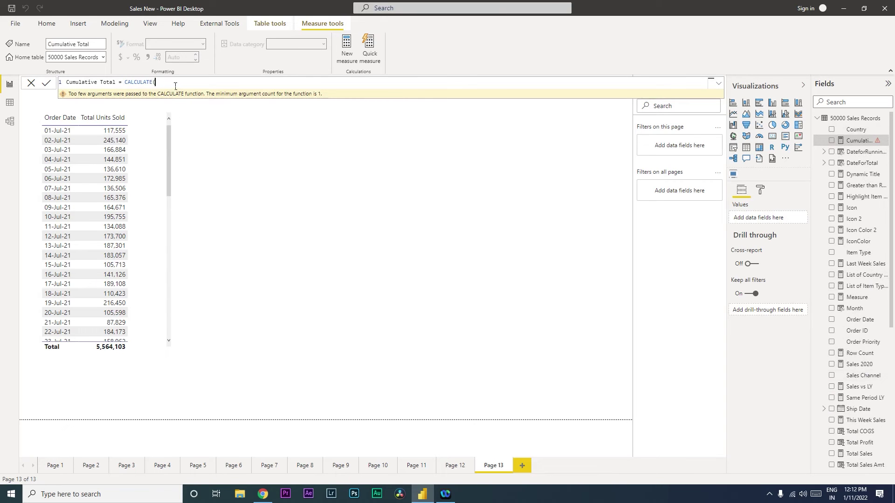
Fill CALCULATE with [Total Units Sold] and FILTER(ALLSELECTED('Calendar'), ...).
type("total")
key("Down")
key("Down")
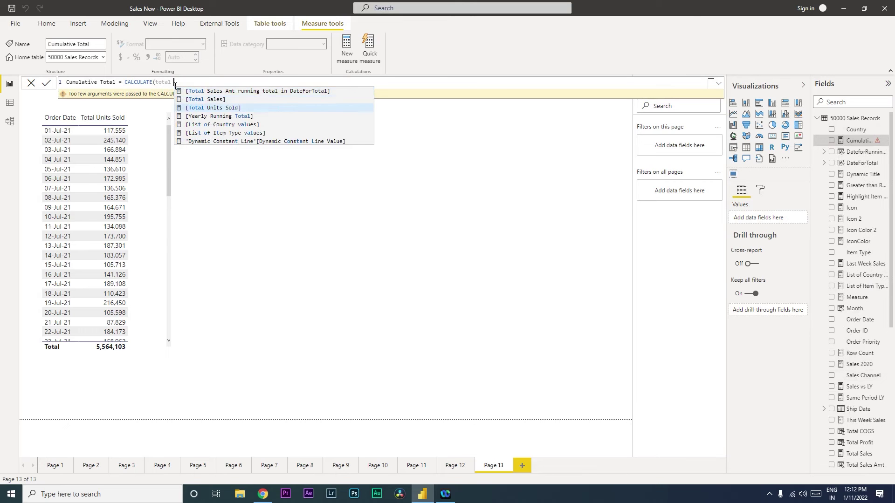
key("Tab")
type(",")
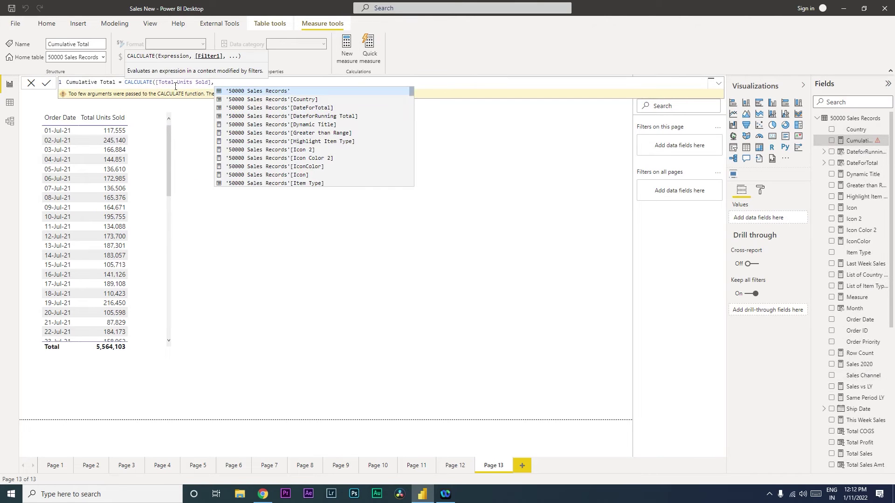
key("shift+Return")
type("FILTER(A")
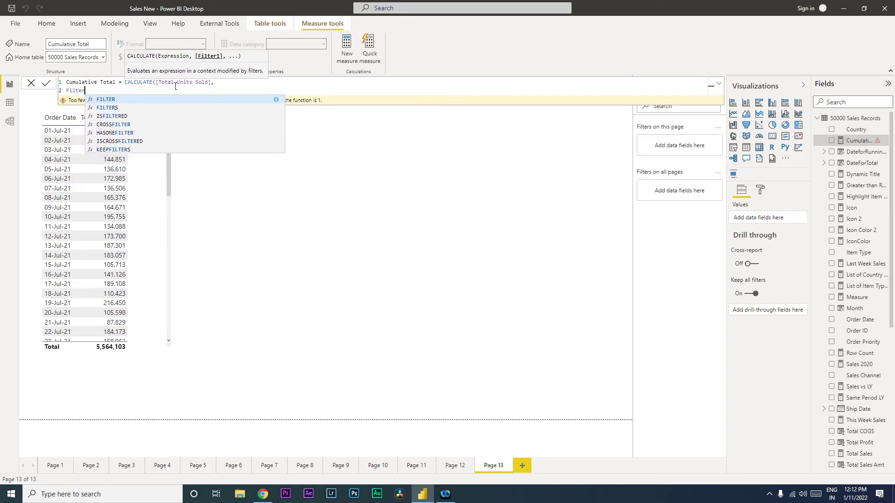
type("llse")
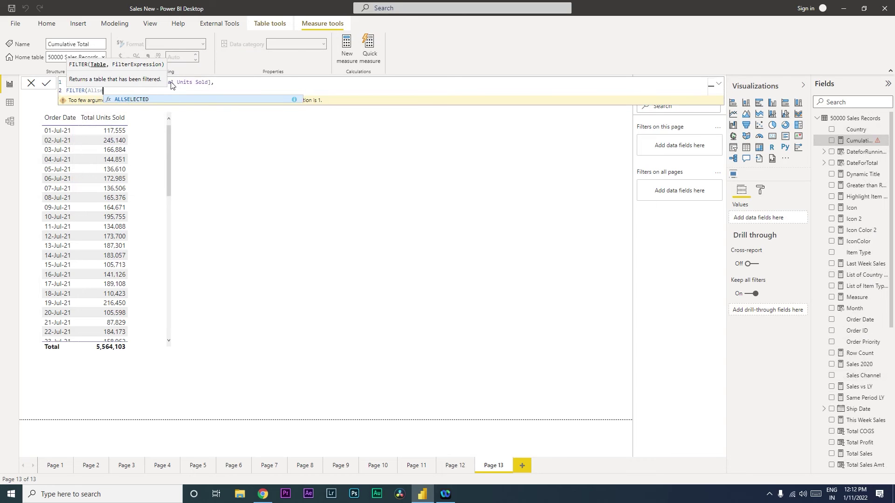
key("Tab")
type("cale")
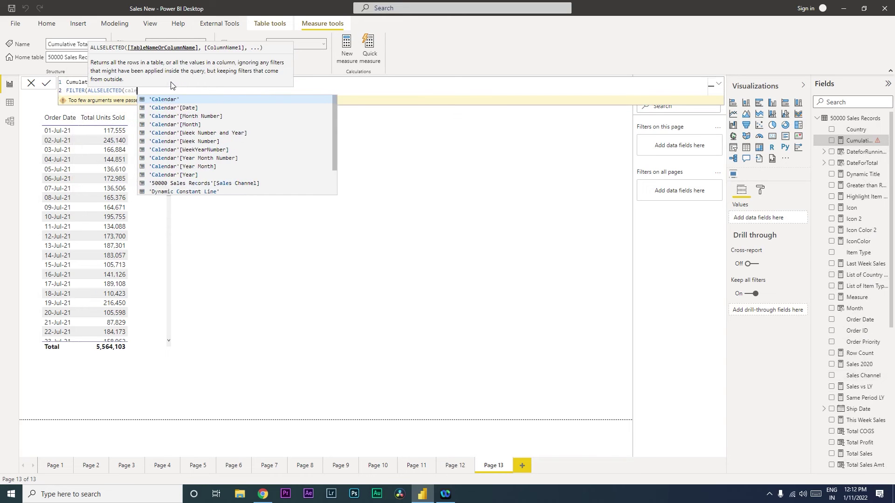
key("Tab")
type("),")
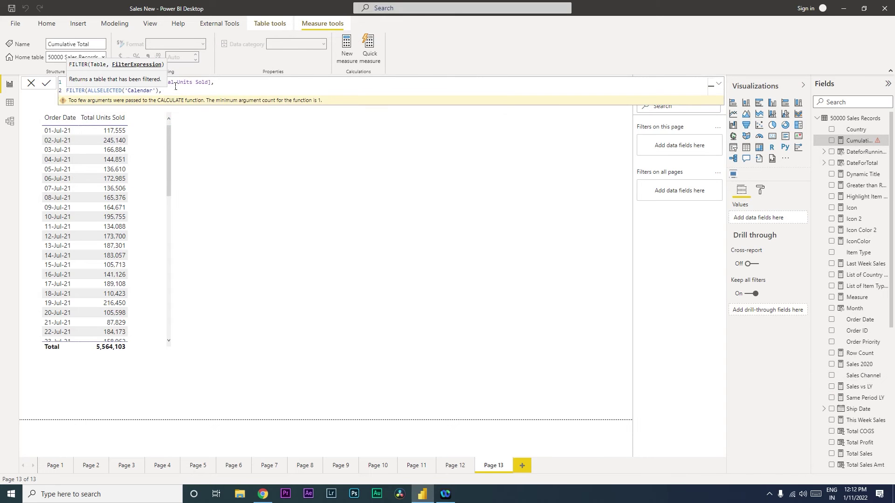
Add the condition 'Calendar'[Date] <= MAX('Calendar'[Date]), commit, and add the measure to the table.
key("shift+Return")
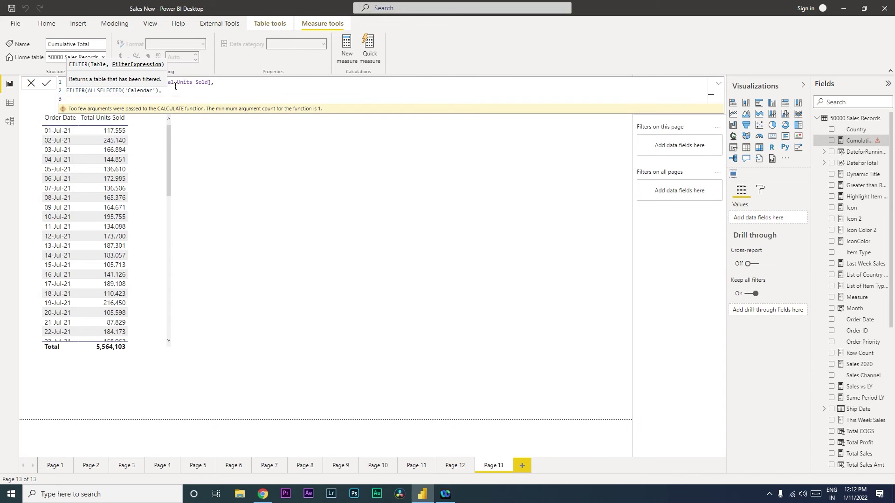
type("D")
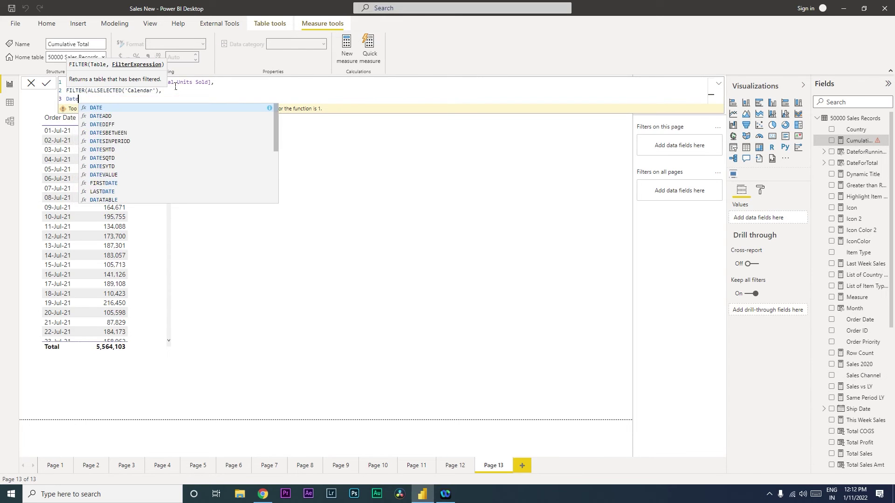
key("BackSpace")
type("Cal")
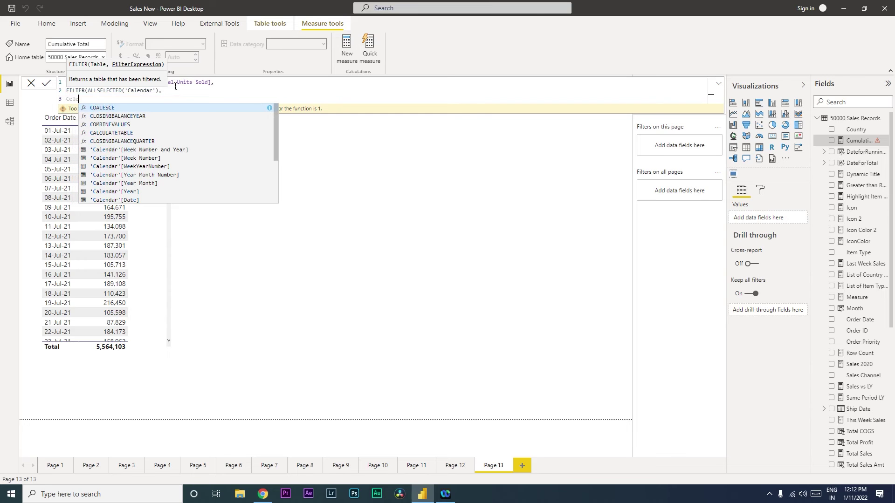
key("Down")
key("Down")
key("Down")
key("Down")
key("Down")
key("Down")
key("Down")
key("Down")
key("Down")
key("Down")
key("Down")
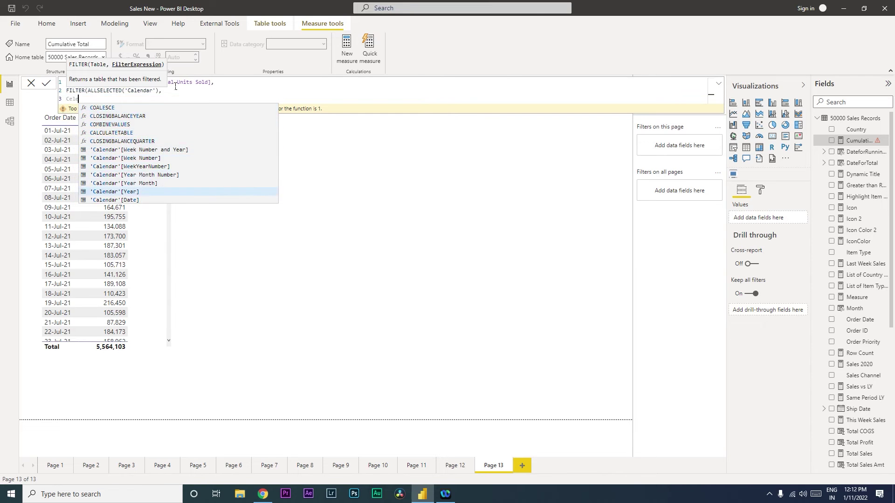
key("Tab")
type("<=")
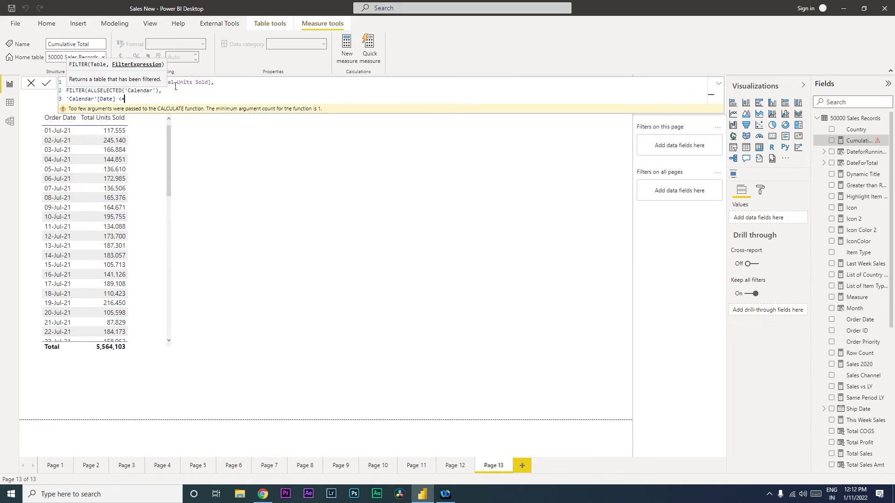
type(" Max(Ca")
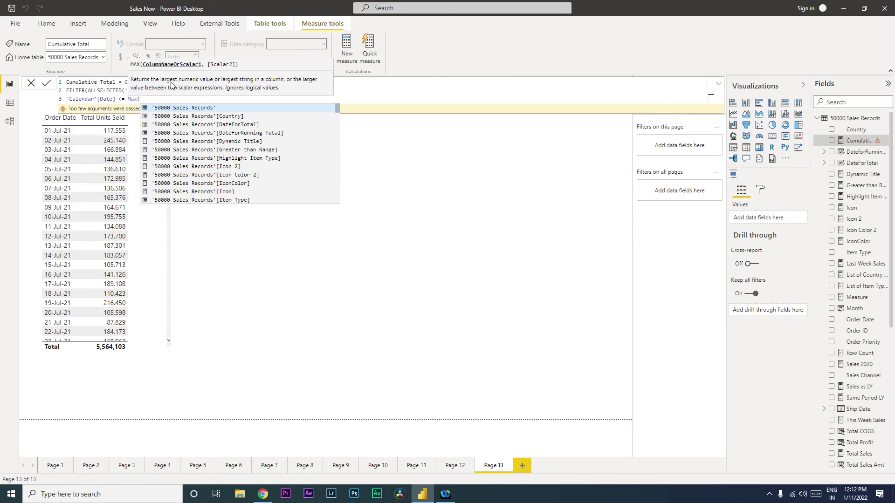
key("Down")
key("Down")
key("Down")
key("Down")
key("Down")
key("Down")
key("Down")
key("Down")
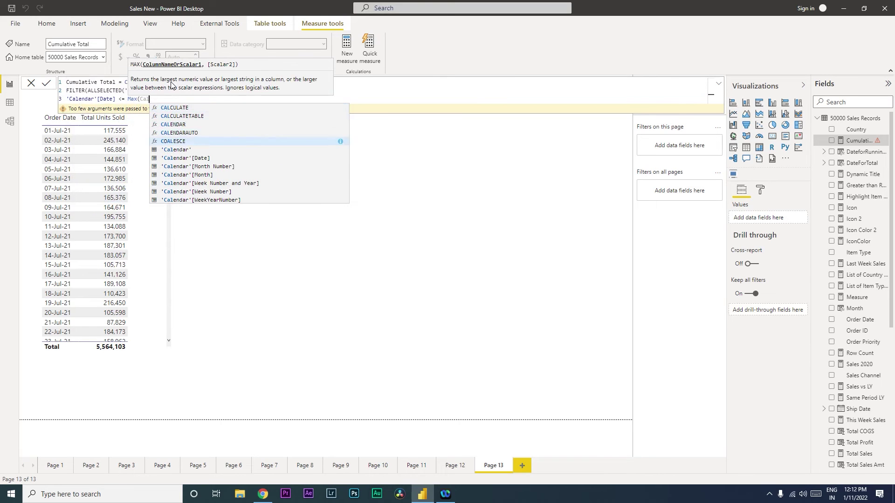
key("Tab")
type(")")
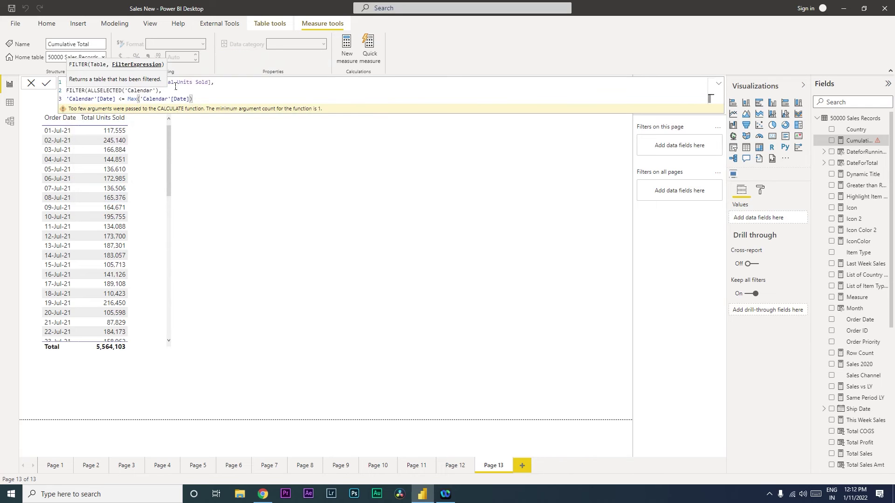
type(")")
key("Return")
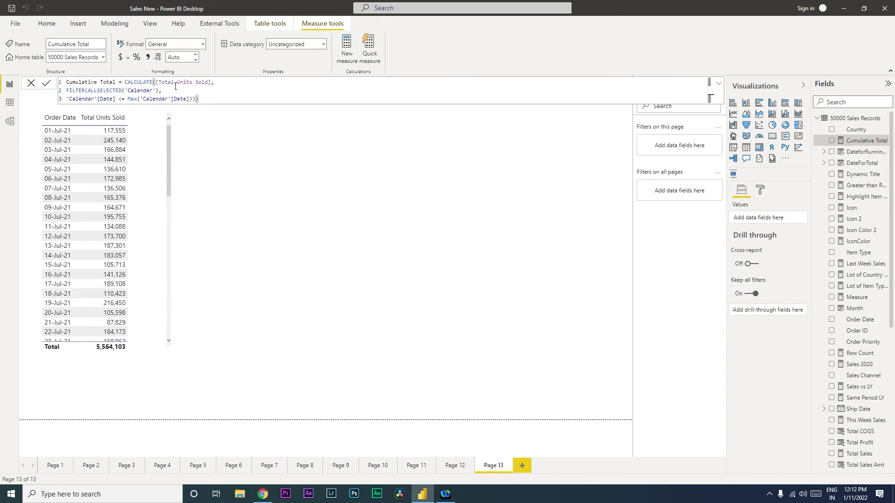
left_click_drag(862, 140, 144, 219)
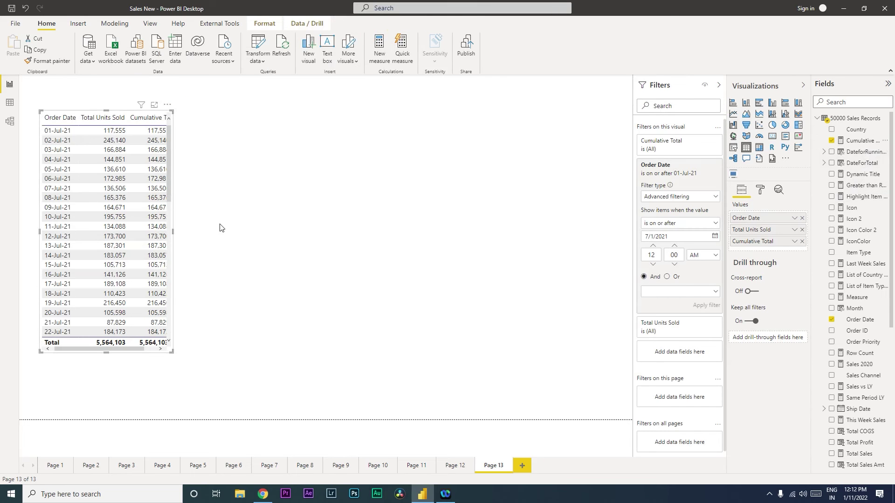
Replace Order Date with plain Calendar Date so Cumulative Total accumulates daily to 5,564,103.00.
left_click_drag(172, 235, 233, 233)
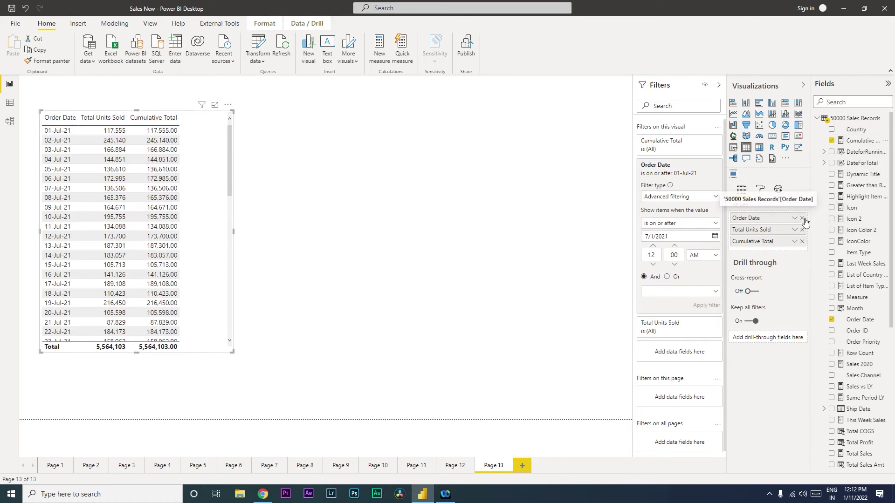
key("ctrl+z")
left_click(839, 119)
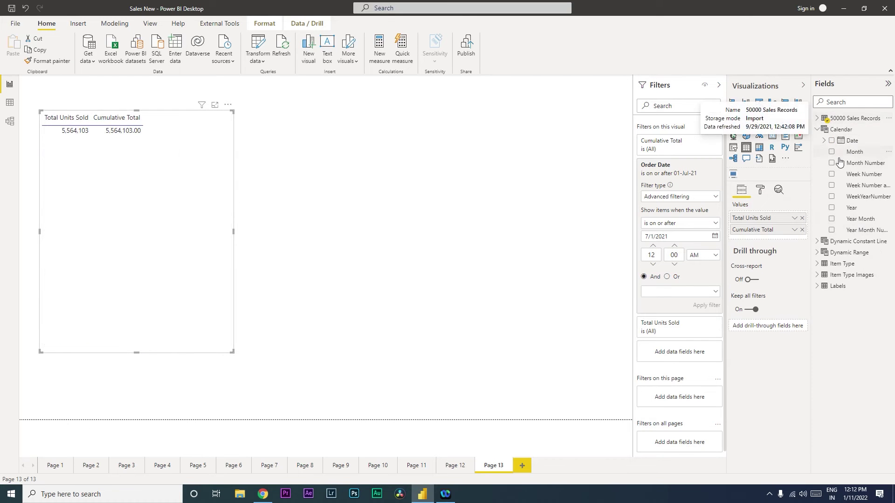
left_click_drag(857, 147, 769, 220)
left_click(795, 218)
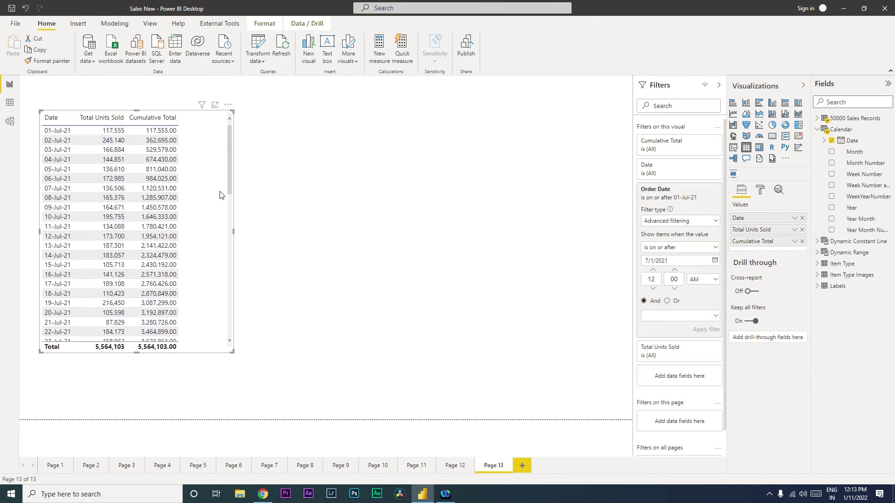
left_click(291, 177)
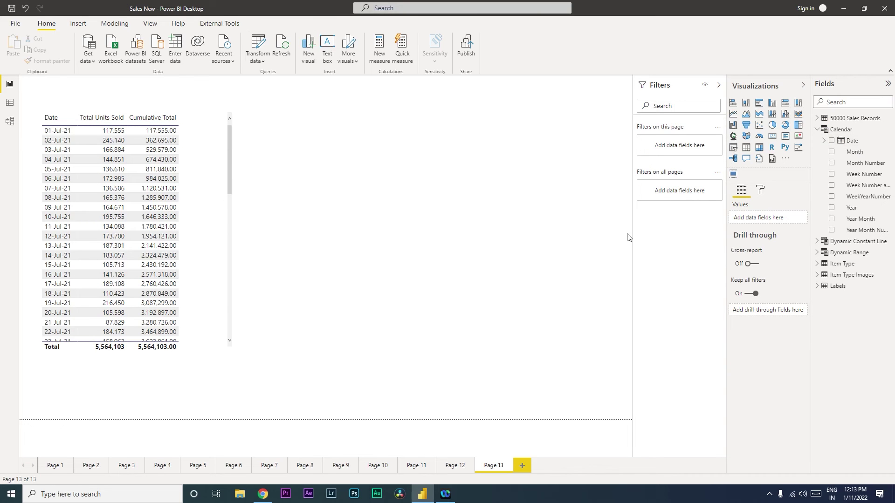
left_click(838, 213)
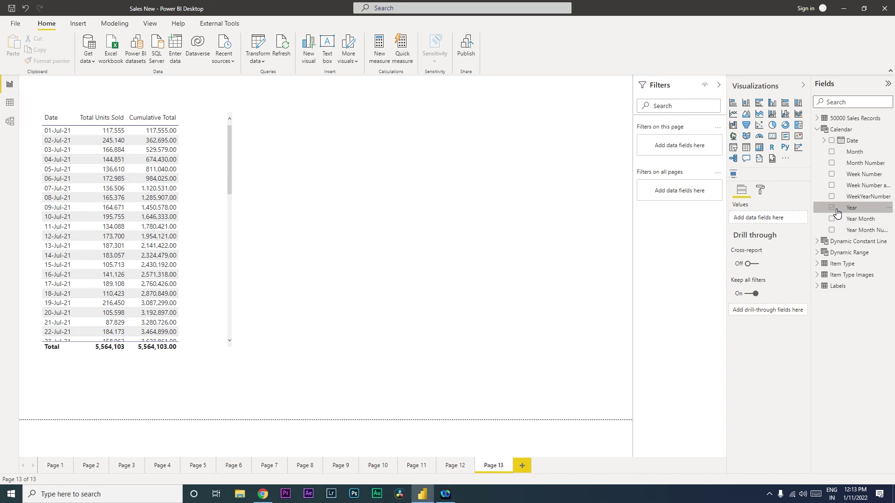
Build a Calendar Year and Month table filtered by checkbox to 2020 and 2021.
left_click_drag(838, 212, 769, 217)
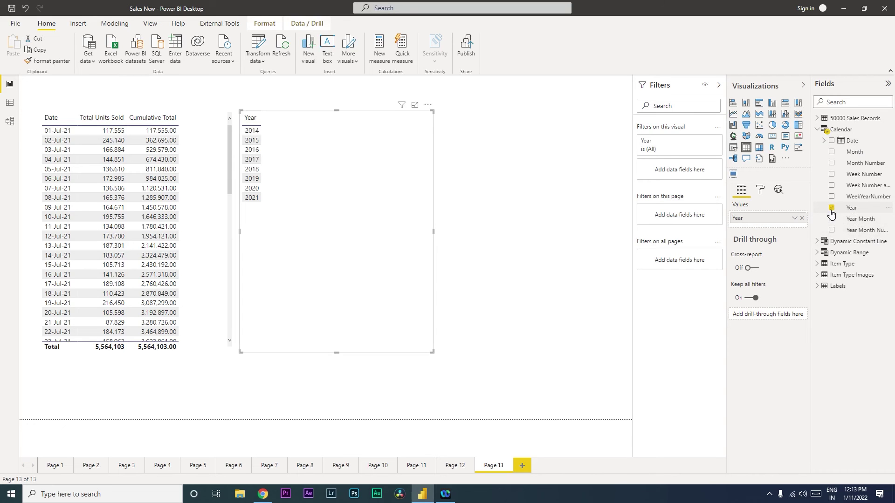
left_click(833, 153)
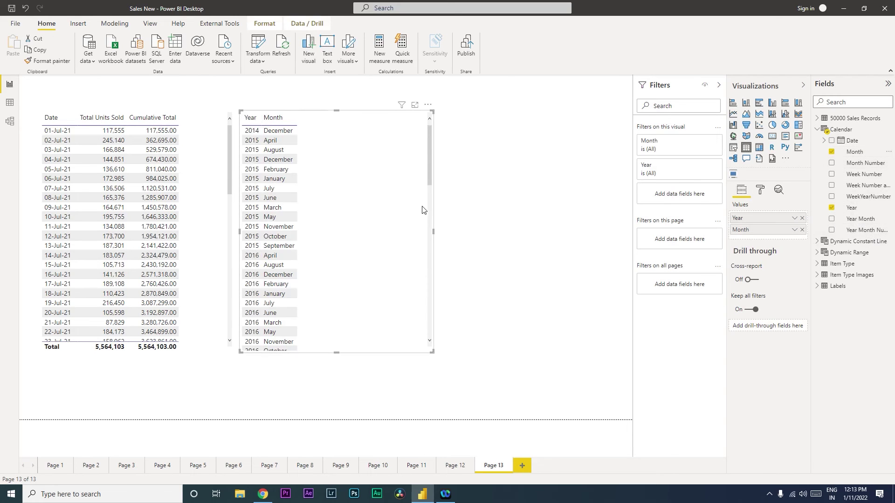
left_click(706, 174)
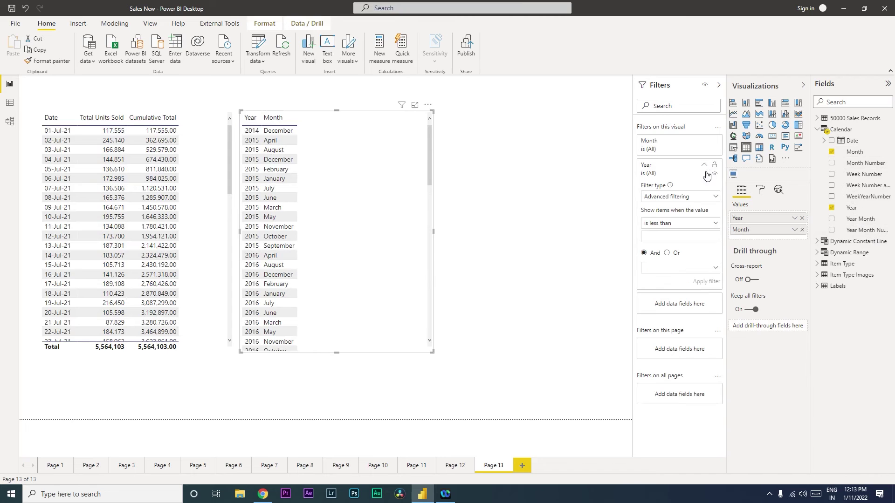
left_click(716, 200)
left_click(668, 219)
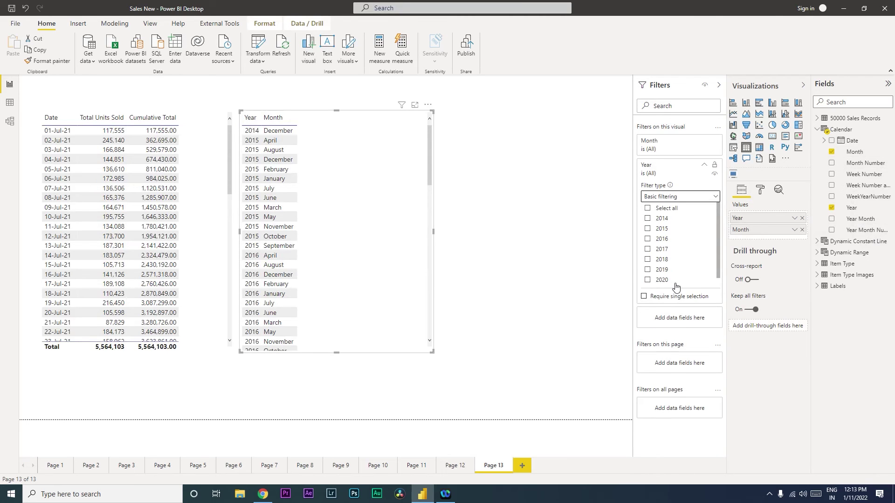
scroll(676, 280, "down", 1)
left_click(664, 272)
left_click(664, 281)
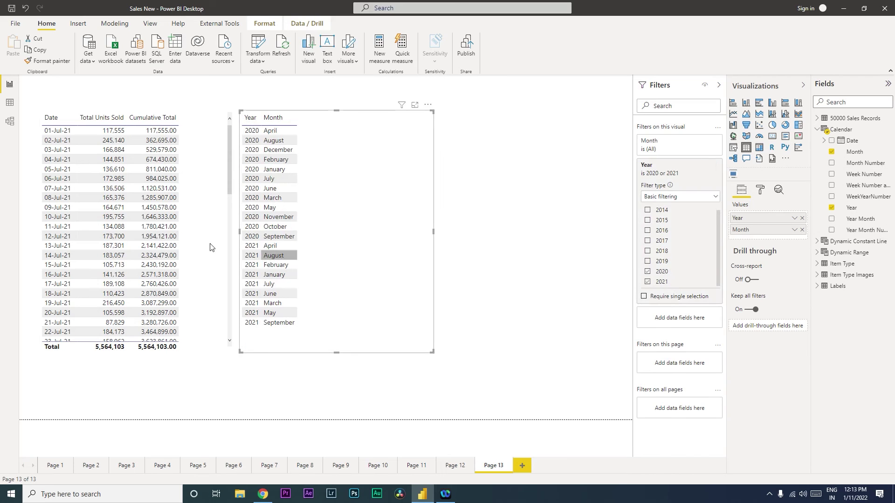
Delete the Date/Units table and show the 50000 Sales Records fields.
left_click(215, 242)
key("Delete")
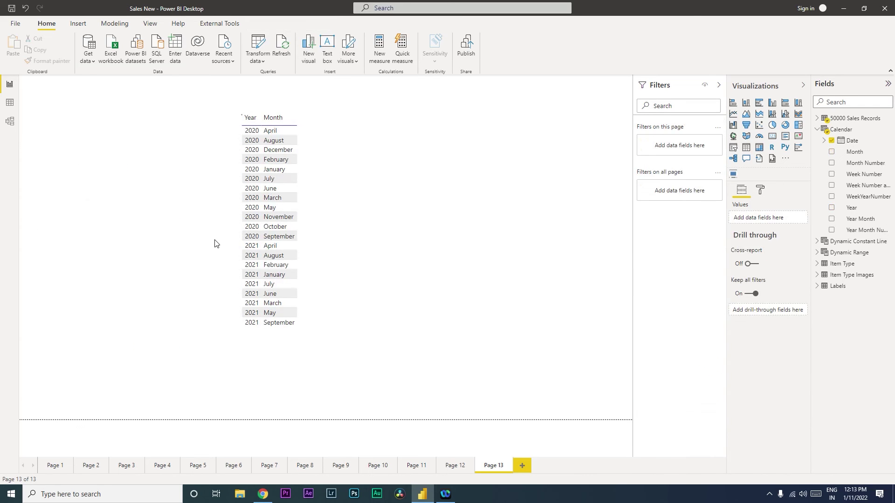
left_click(374, 218)
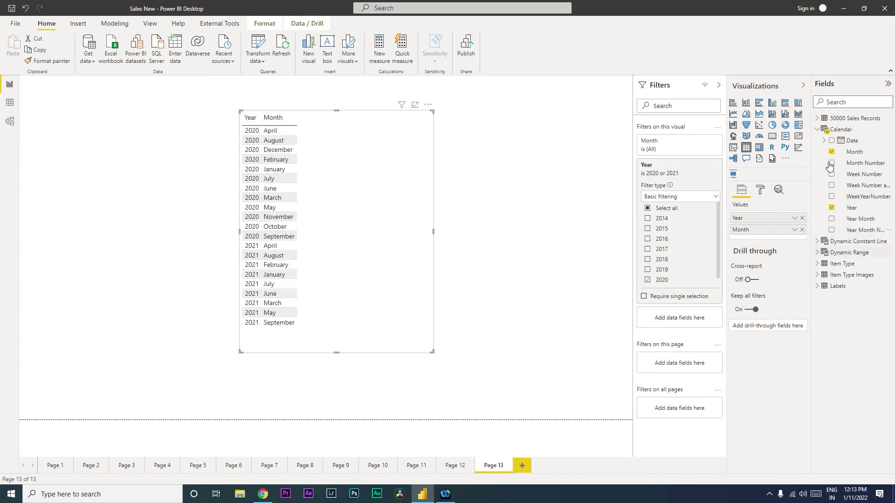
left_click(816, 119)
Add Cumulative Total, convert to a resized matrix, and place Month in rows with Year in columns.
left_click(832, 141)
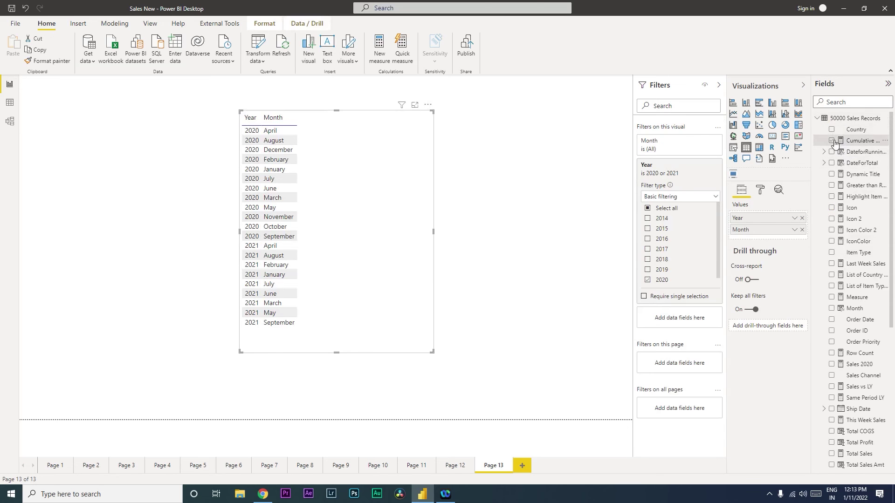
left_click_drag(351, 226, 230, 241)
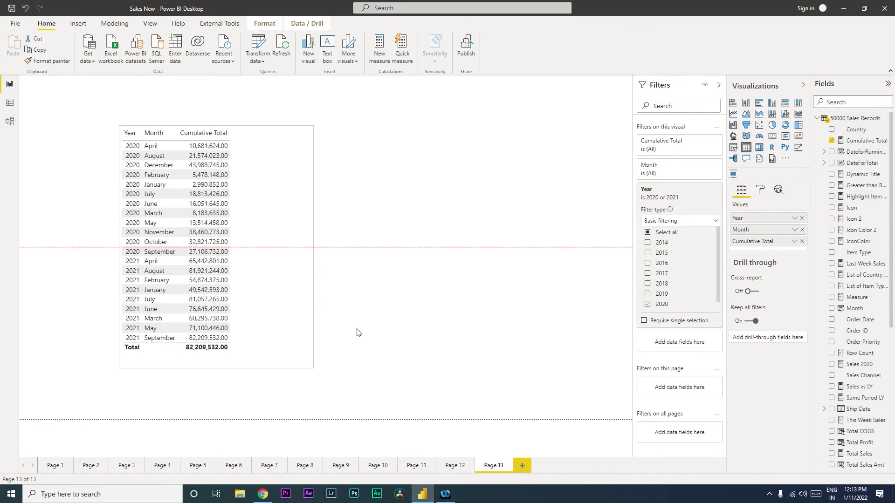
left_click(759, 147)
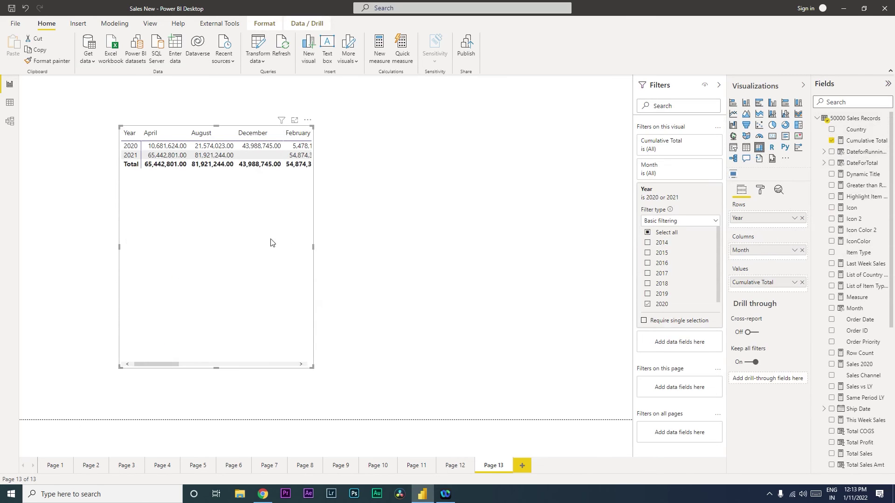
left_click_drag(315, 369, 437, 370)
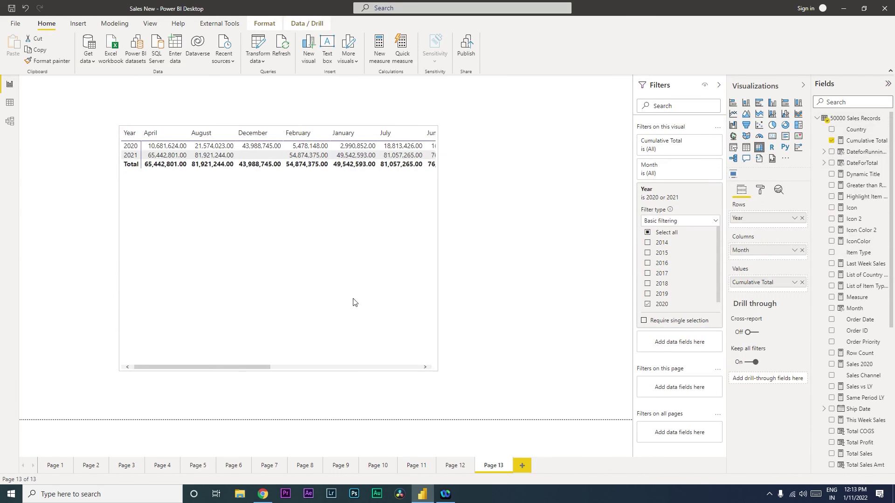
mouse_move(756, 253)
left_mouse_down()
mouse_move(761, 227)
mouse_move(753, 225)
mouse_move(752, 254)
left_mouse_up()
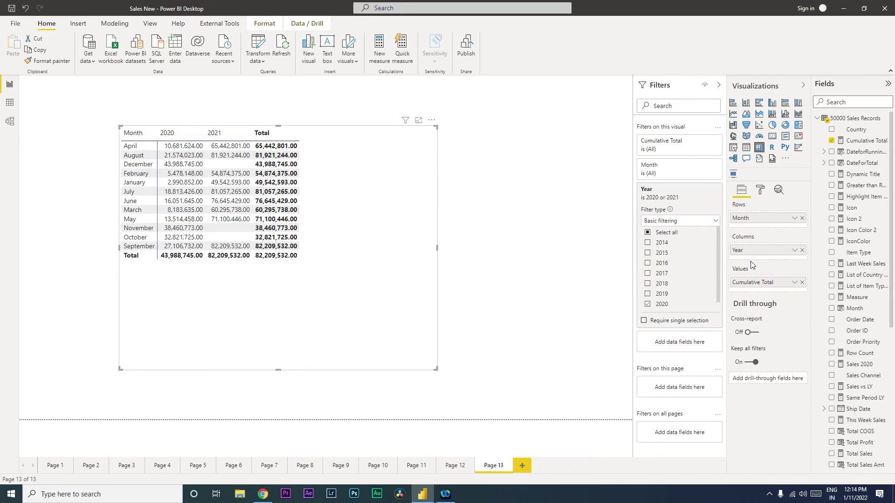
scroll(866, 298, "down", 5)
scroll(866, 299, "up", 5)
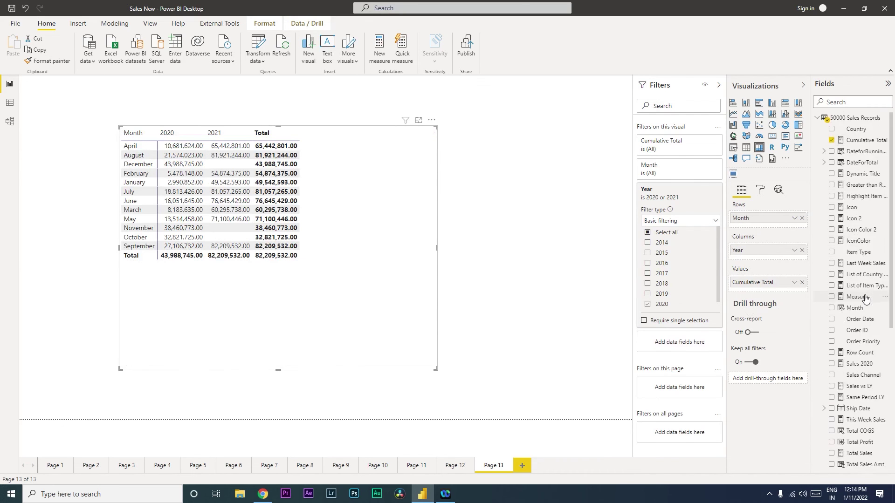
Add Item Type as matrix rows, expand columns down to Month, and widen and reposition the matrix.
left_click_drag(863, 255, 753, 267)
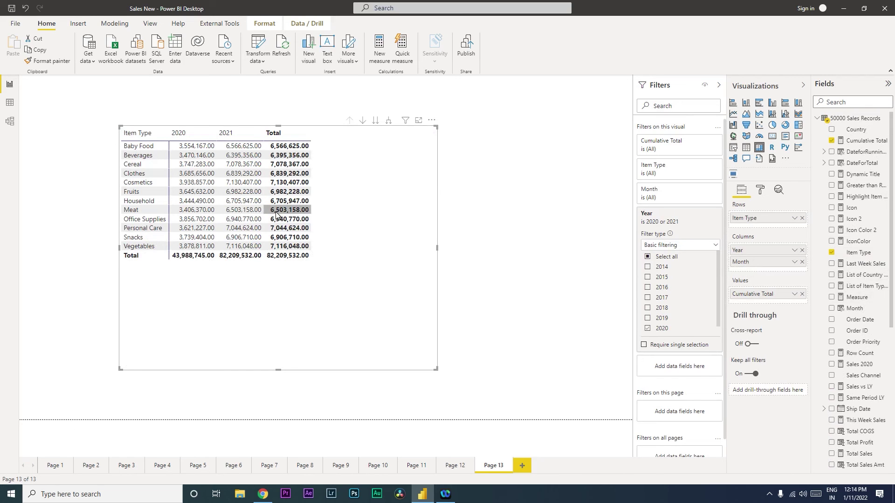
right_click(336, 201)
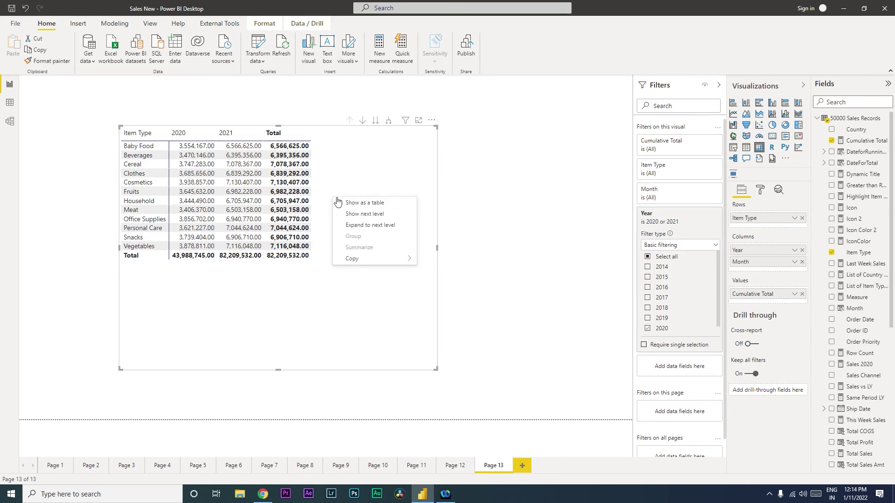
left_click(375, 226)
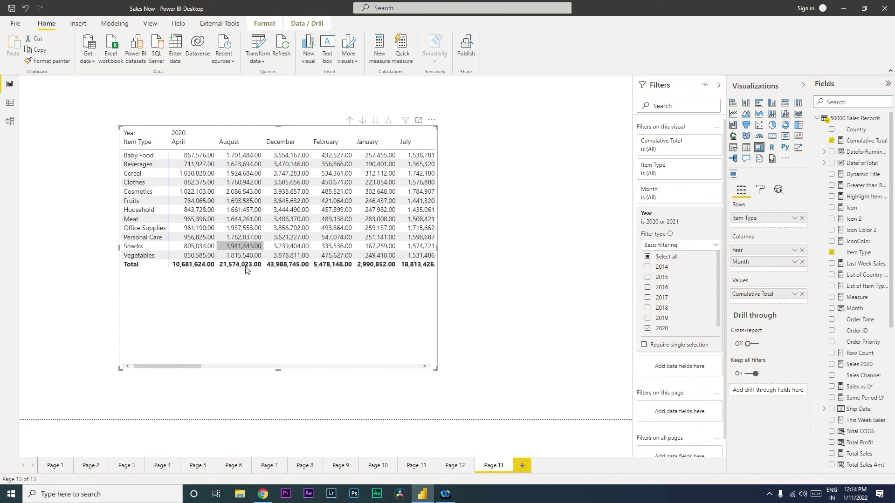
left_click_drag(437, 369, 564, 313)
left_click_drag(426, 301, 376, 358)
Create a Year slicer from Calendar > Year styled as a checkbox list.
left_click(399, 142)
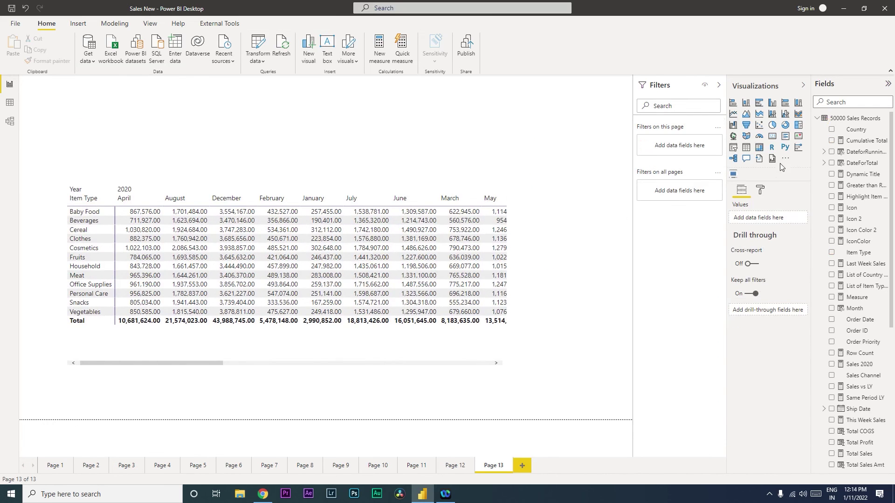
left_click(819, 119)
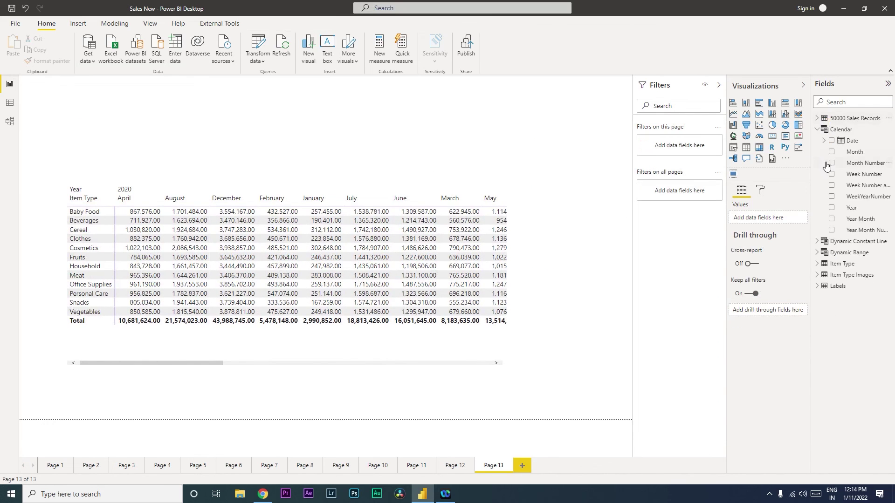
left_click(832, 207)
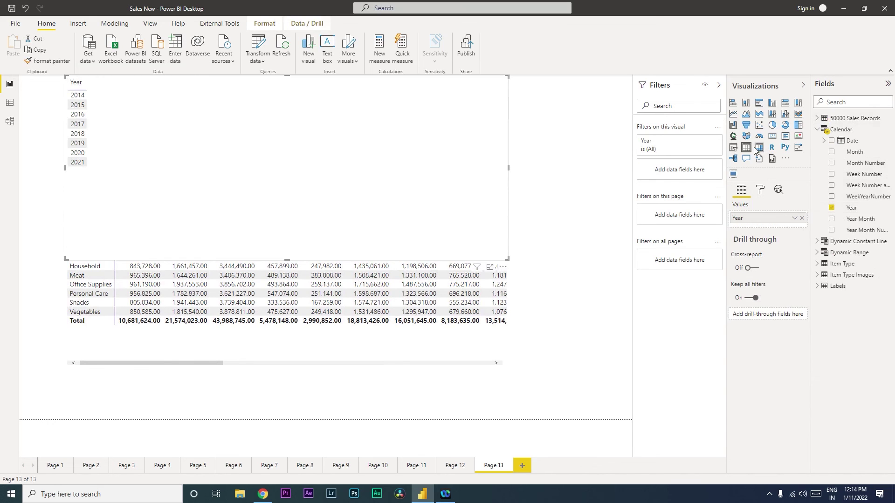
left_click(760, 189)
left_click(734, 147)
left_click(500, 81)
left_click(440, 94)
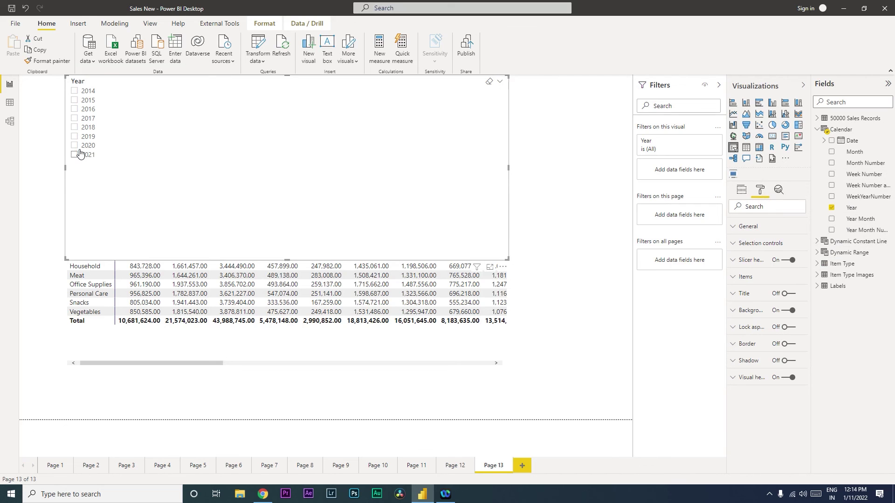
Check 2020 in the Year slicer, shrink the slicer above the matrix, then pick 2021.
left_click(76, 146)
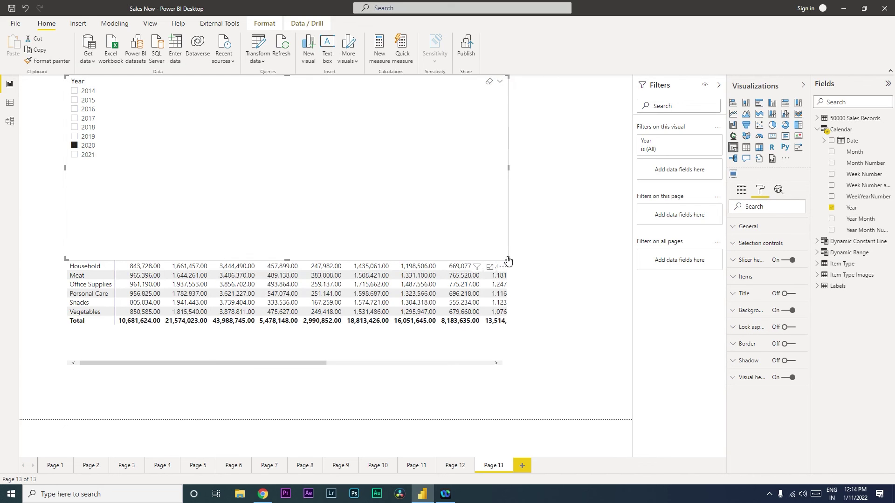
left_click_drag(509, 261, 275, 174)
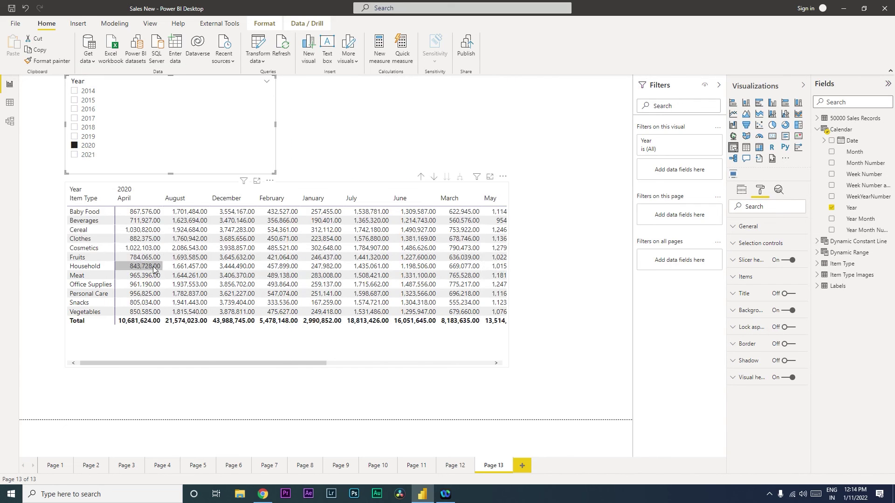
mouse_move(181, 363)
left_mouse_down()
mouse_move(383, 362)
mouse_move(171, 361)
left_mouse_up()
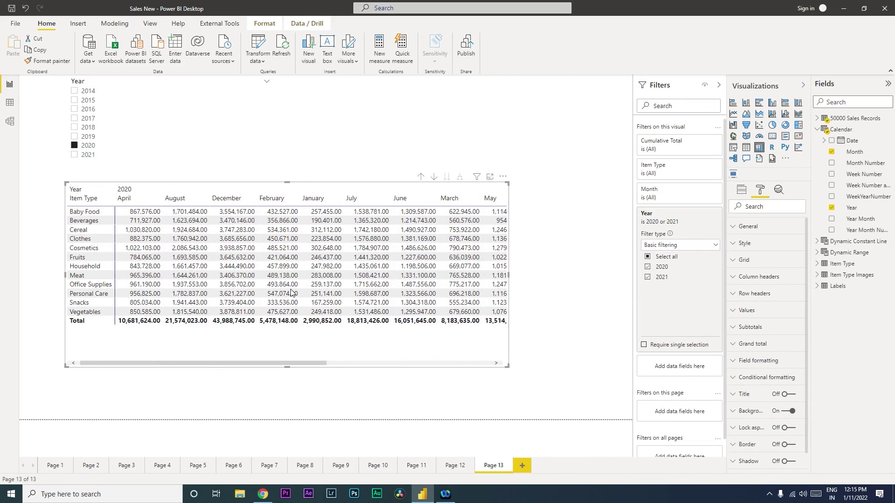
left_click(78, 157)
Keep both 2020 and 2021 checked, scroll the matrix to its Total column, and select the matrix.
left_click(75, 145, "ctrl")
scroll(140, 231, "right", 5)
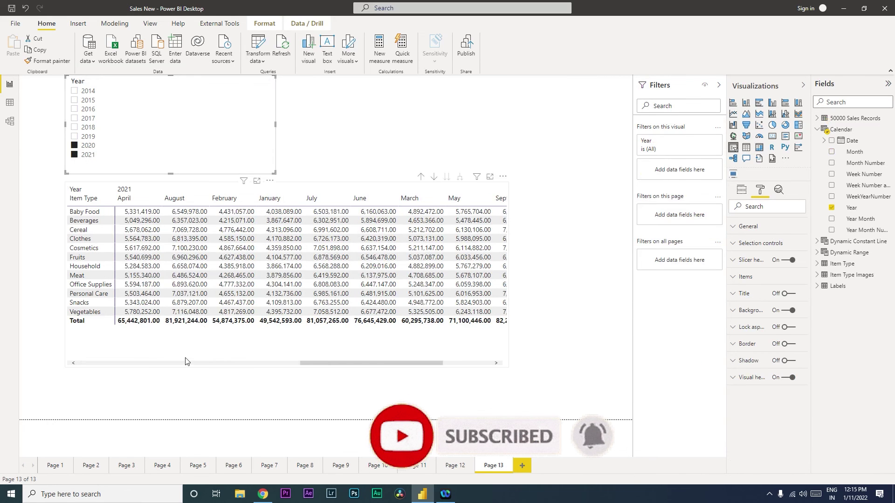
left_click_drag(320, 367, 288, 367)
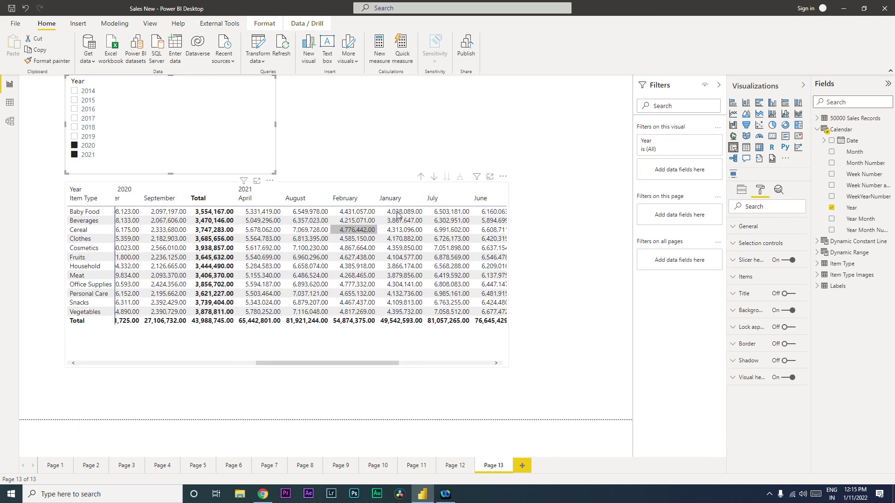
left_click_drag(339, 371, 457, 367)
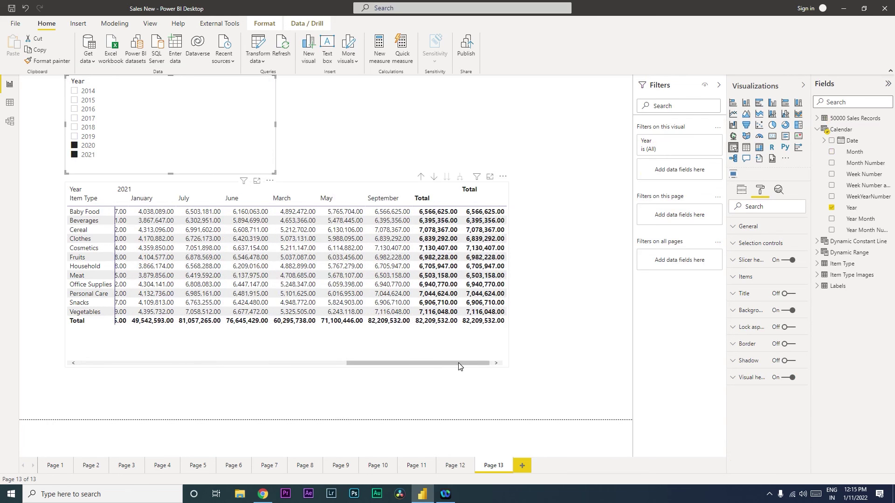
left_click(373, 340)
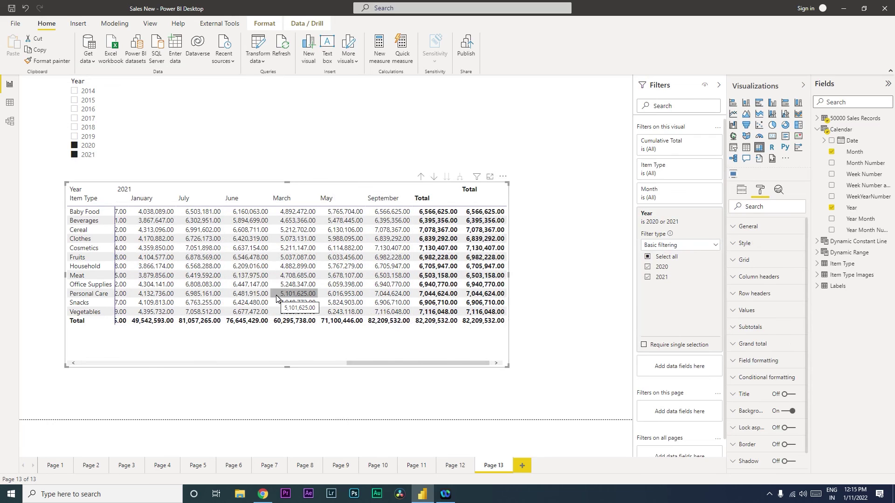